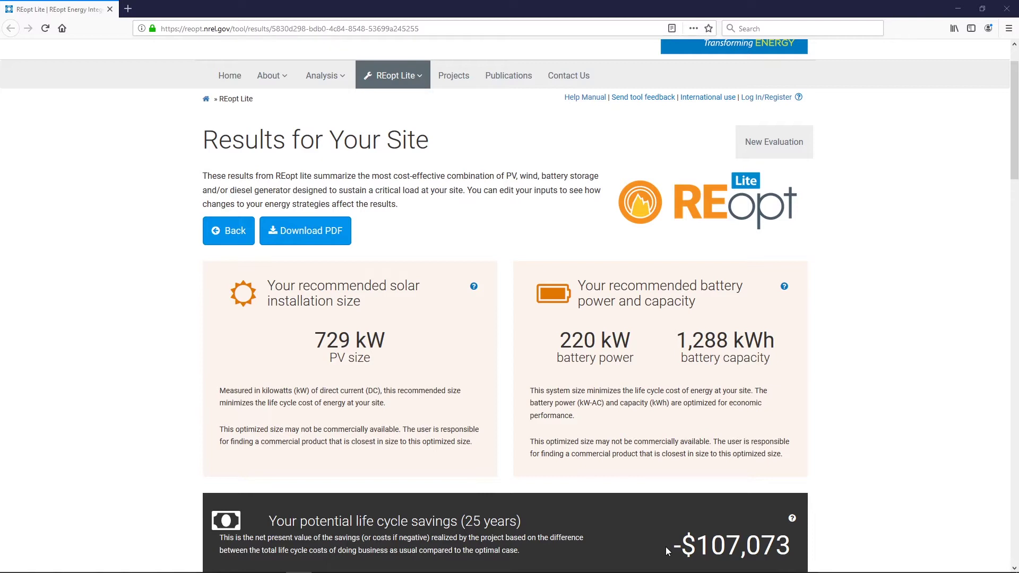
# Scroll to the Potential Resilience summary: 168-hour outage survived, 72% of such outages.
pyautogui.scroll(-1, 666, 551)
pyautogui.scroll(-1, 667, 551)
pyautogui.scroll(-3, 667, 550)
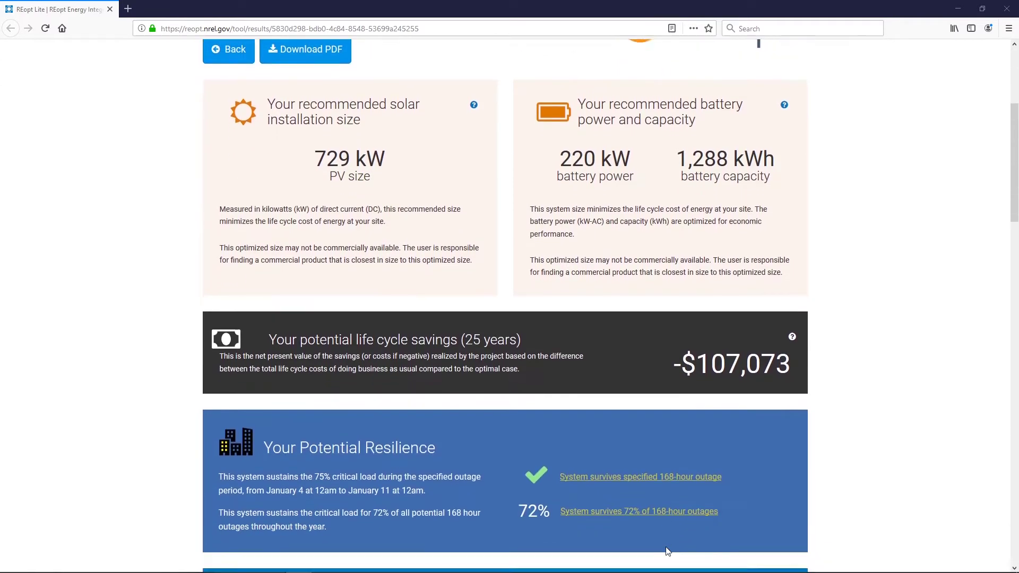
pyautogui.scroll(-1, 666, 551)
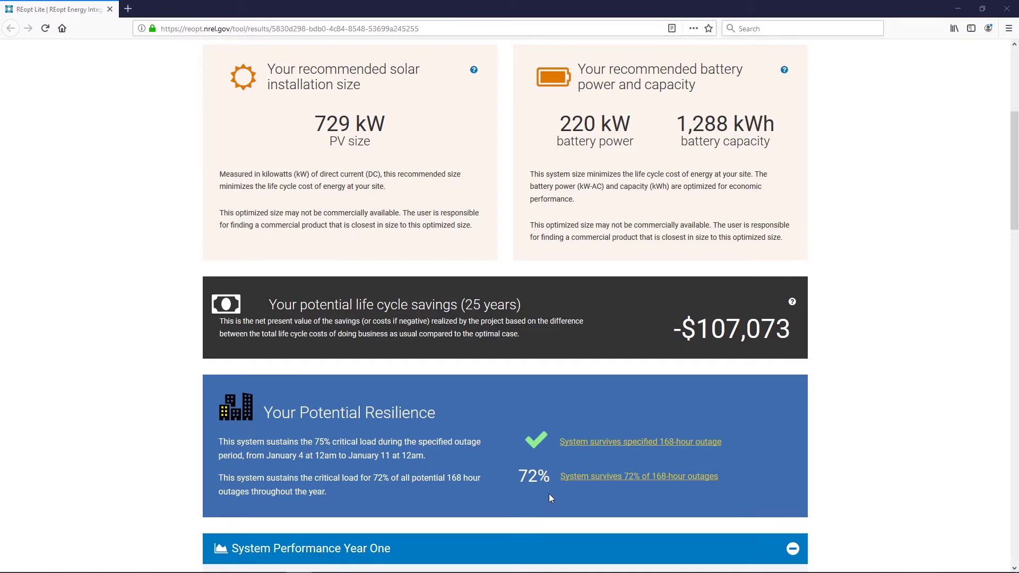
pyautogui.scroll(-3, 549, 494)
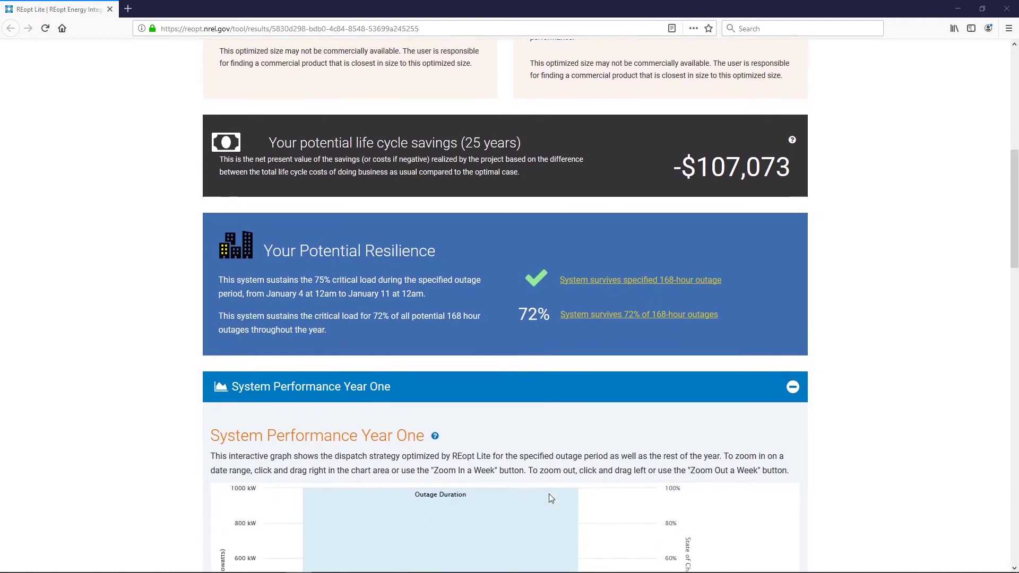
# Scroll to the System Performance Year One dispatch chart for the January 4–11 outage.
pyautogui.scroll(-4, 550, 494)
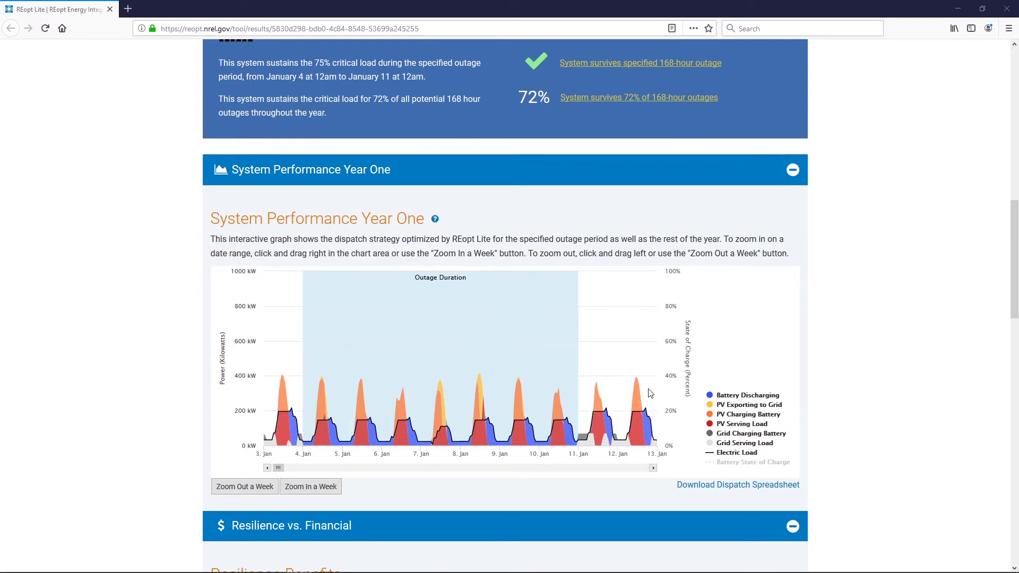
# Scroll to the Resilience Benefits table comparing Business As Usual, Resilience and Financial.
pyautogui.scroll(-2, 648, 392)
pyautogui.scroll(-1, 648, 392)
pyautogui.scroll(-2, 648, 392)
pyautogui.scroll(-2, 648, 392)
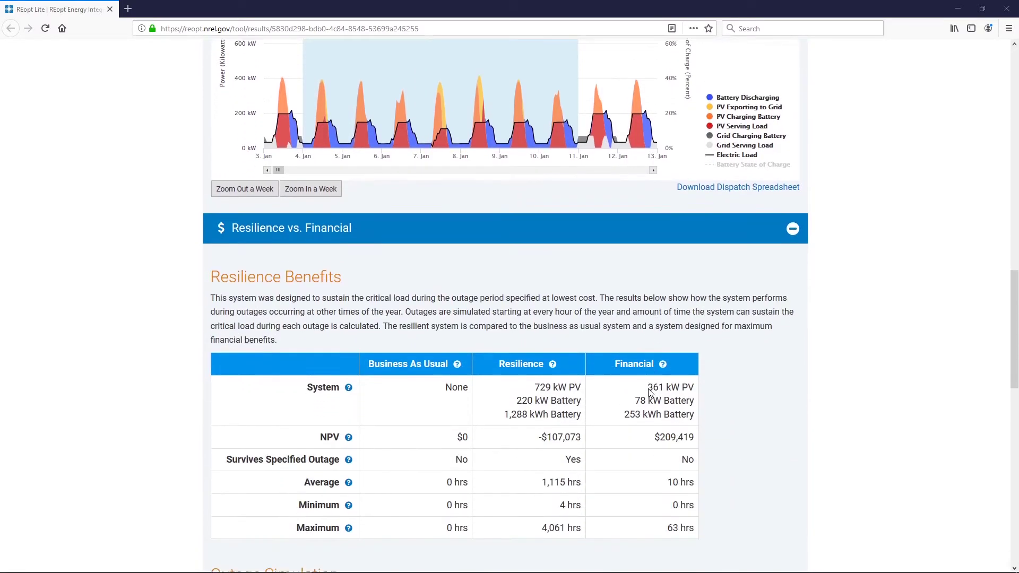
pyautogui.scroll(-1, 650, 392)
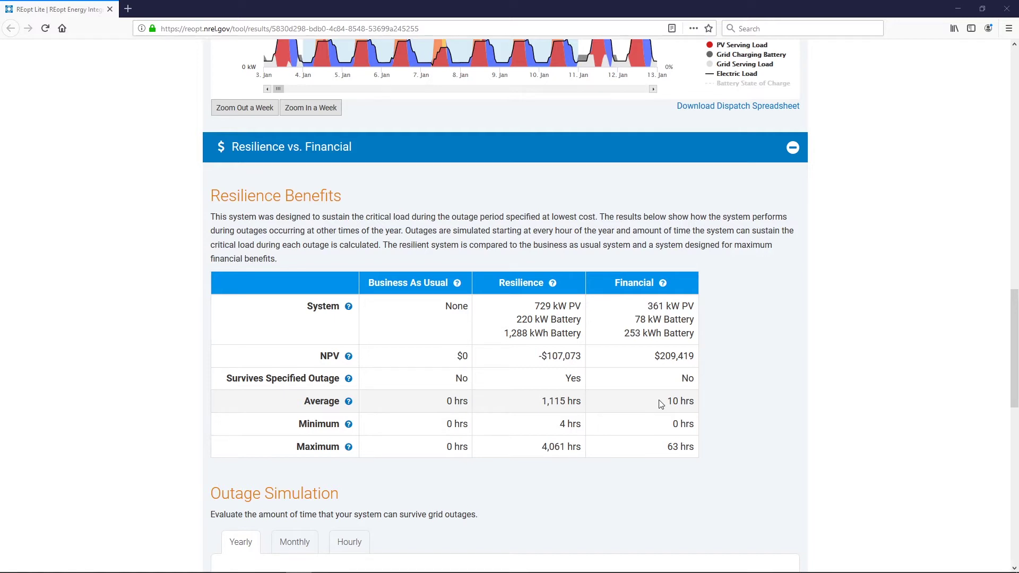
pyautogui.scroll(-2, 660, 405)
# Scroll to the yearly Outage Simulation chart of survival probability versus outage duration.
pyautogui.scroll(-2, 660, 405)
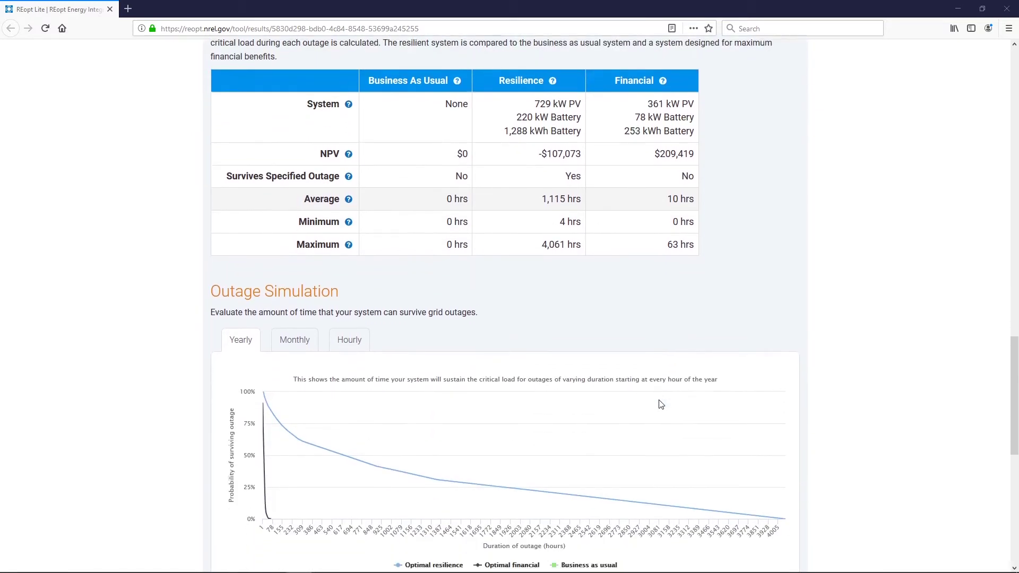
pyautogui.scroll(-1, 832, 427)
pyautogui.scroll(-1, 833, 431)
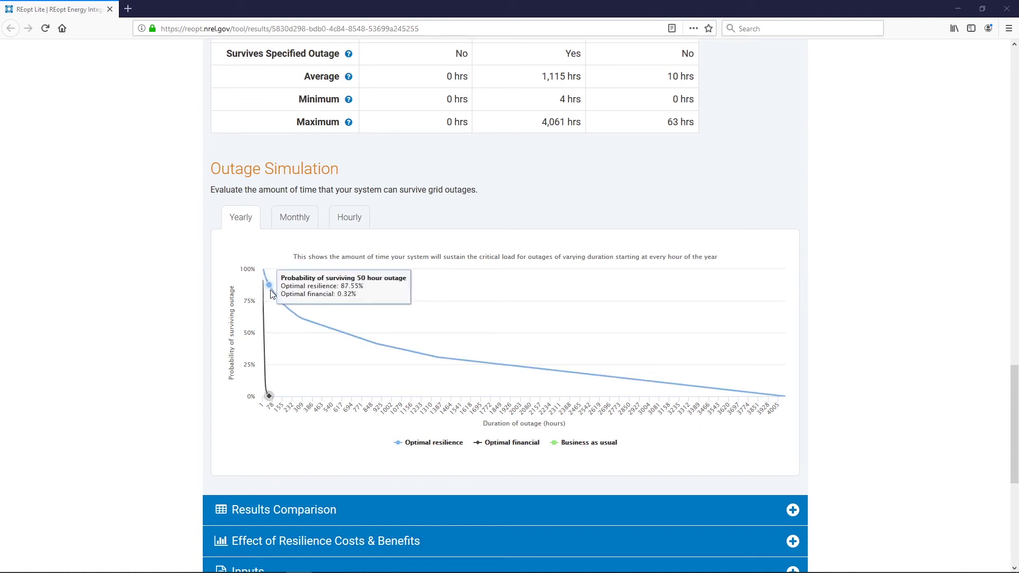
pyautogui.moveTo(326, 327)
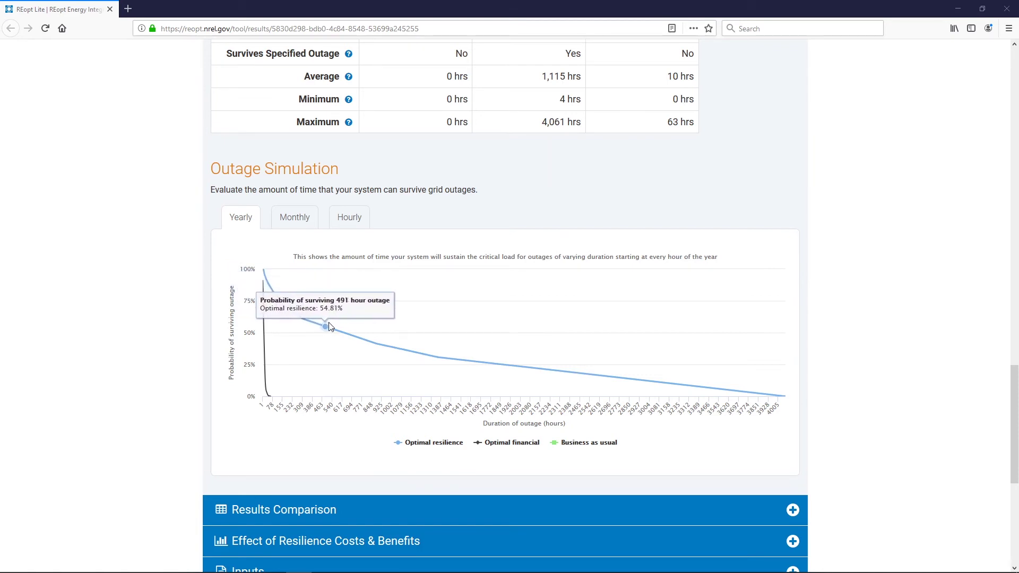
# Switch Outage Simulation to the Monthly view and show resilience curves for all twelve months.
pyautogui.click(295, 223)
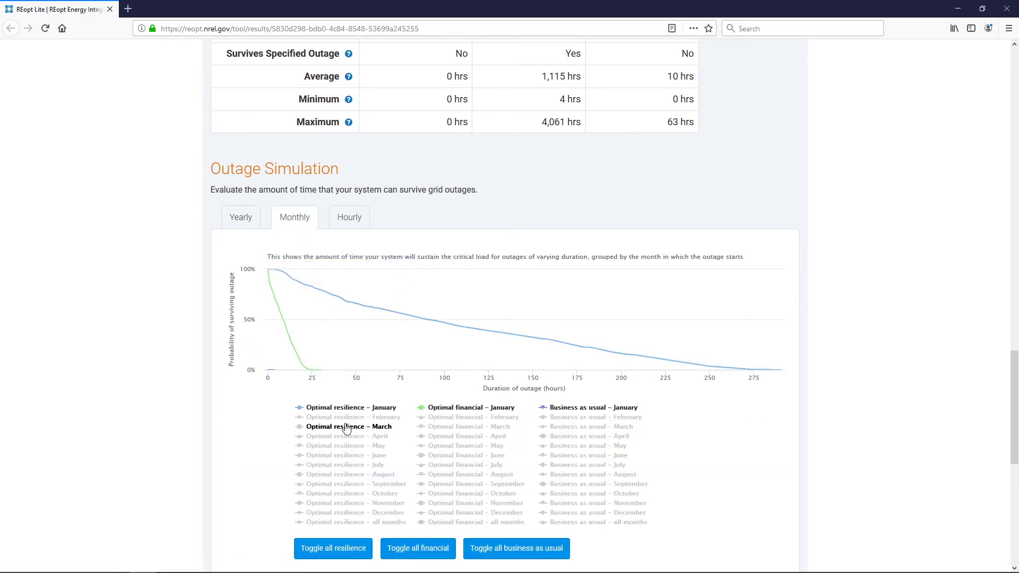
pyautogui.click(338, 552)
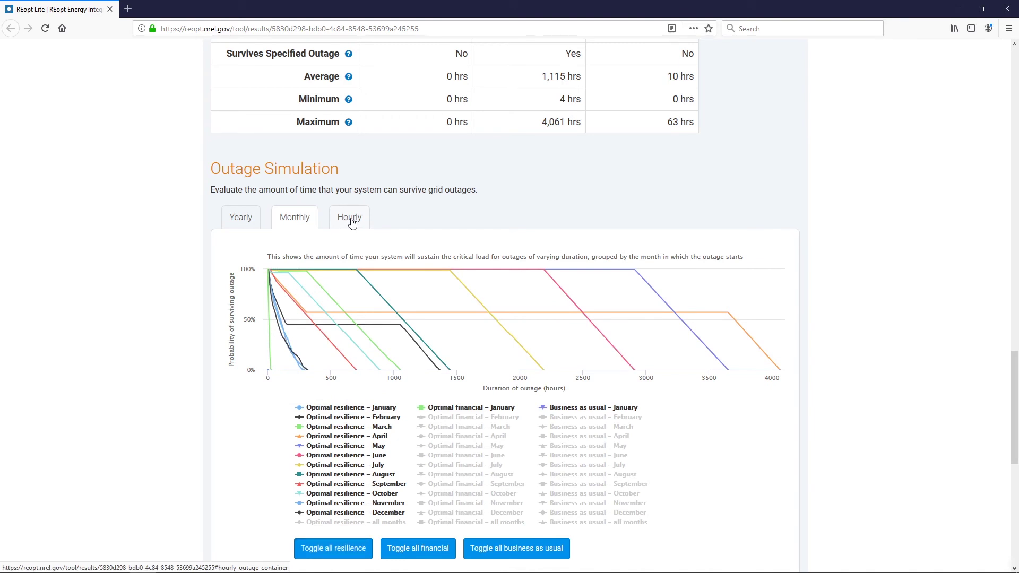
# Switch the Outage Simulation to the Hourly view of survival curves by starting hour.
pyautogui.click(364, 222)
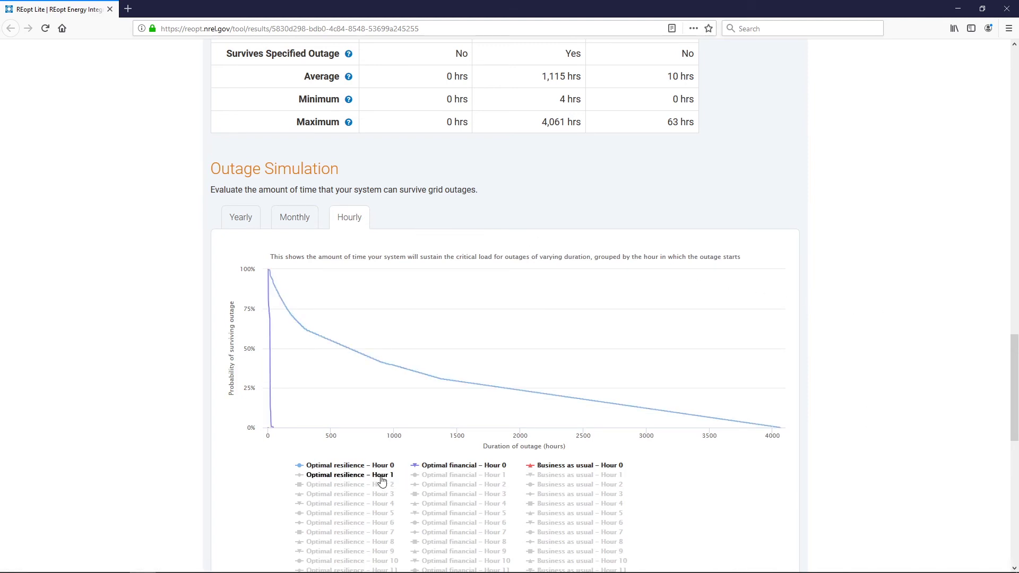
pyautogui.scroll(-2, 380, 479)
pyautogui.scroll(-1, 380, 479)
pyautogui.scroll(-4, 380, 479)
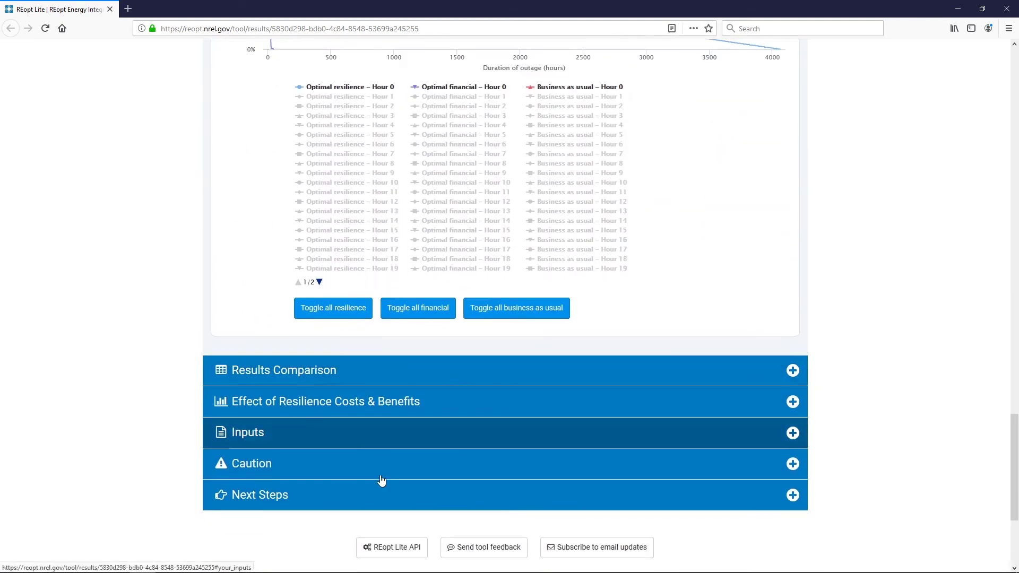
# Expand the Results Comparison table listing PV size, battery and utility costs per scenario.
pyautogui.click(322, 370)
pyautogui.scroll(-5, 320, 370)
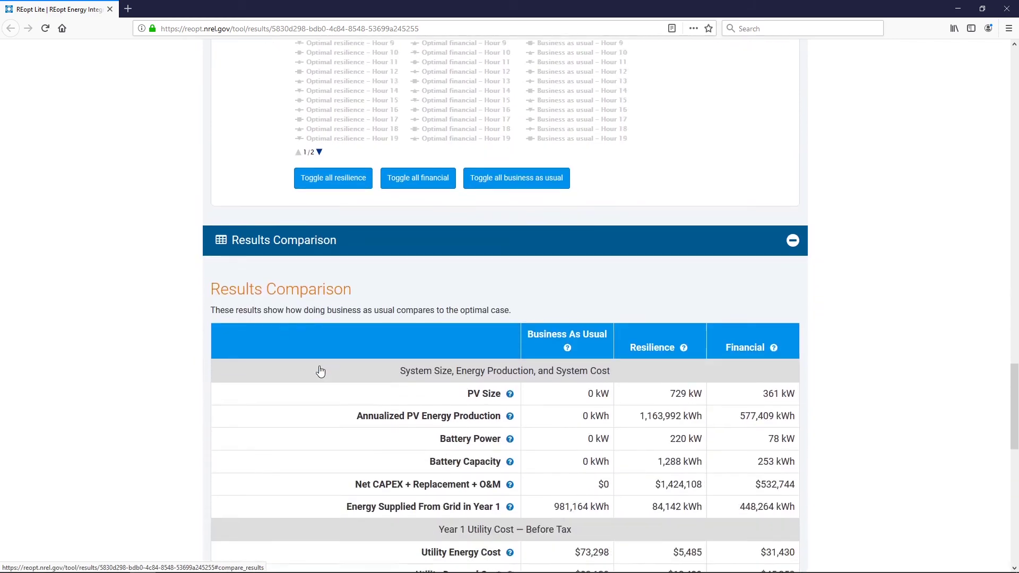
pyautogui.scroll(-2, 320, 370)
pyautogui.scroll(1, 320, 370)
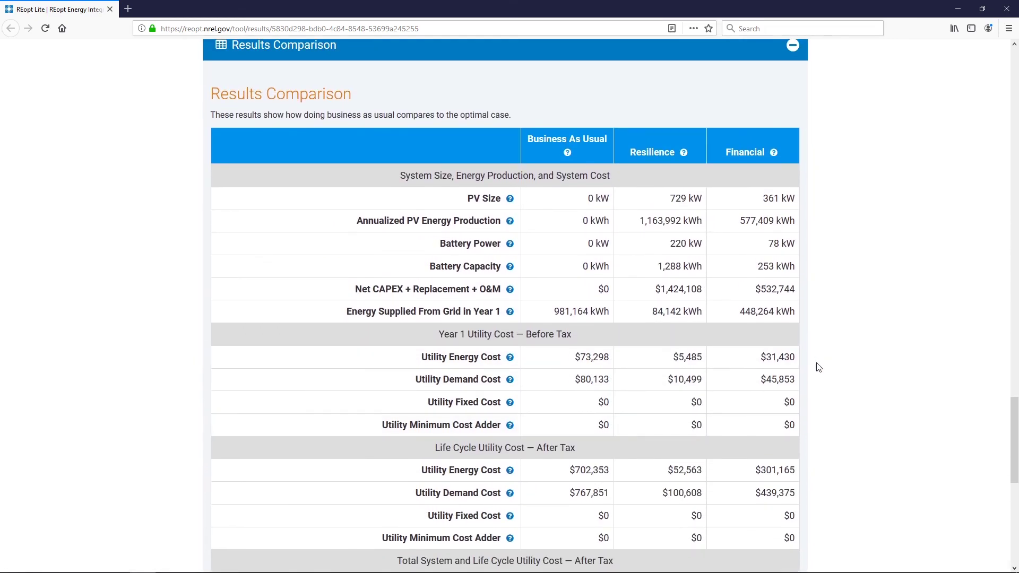
pyautogui.scroll(-5, 818, 367)
# Expand Effect of Resilience Costs & Benefits and set Microgrid Upgrade Cost to 10%.
pyautogui.click(580, 352)
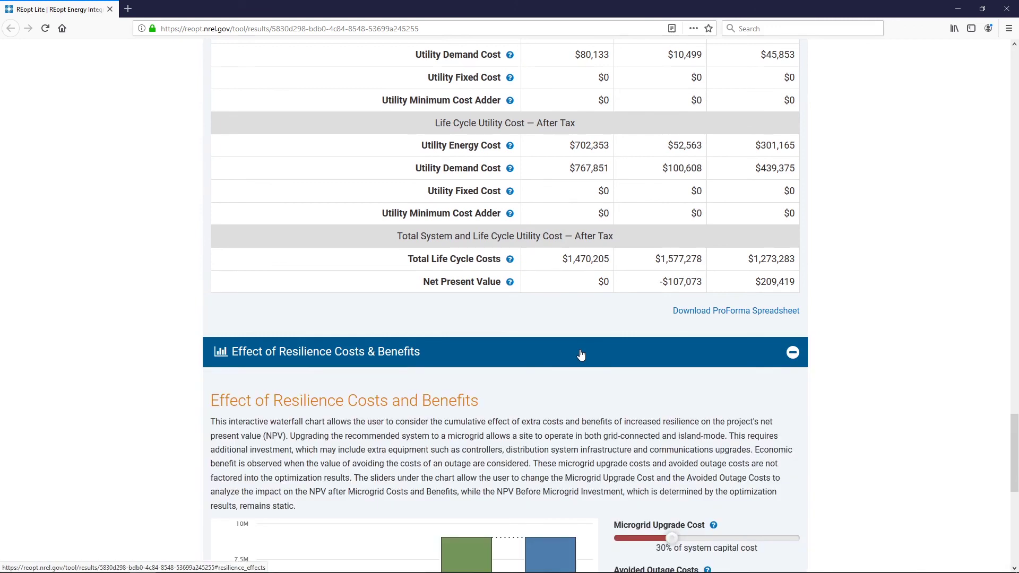
pyautogui.scroll(-1, 581, 354)
pyautogui.scroll(-3, 581, 355)
pyautogui.scroll(-1, 581, 354)
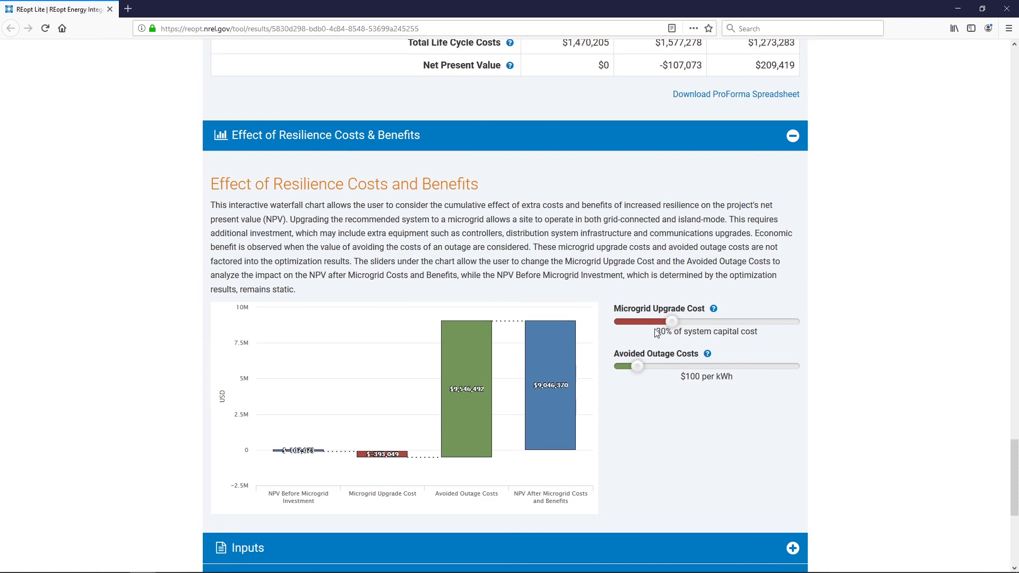
pyautogui.moveTo(672, 326)
pyautogui.mouseDown()
pyautogui.moveTo(653, 325)
pyautogui.moveTo(746, 331)
pyautogui.mouseUp()
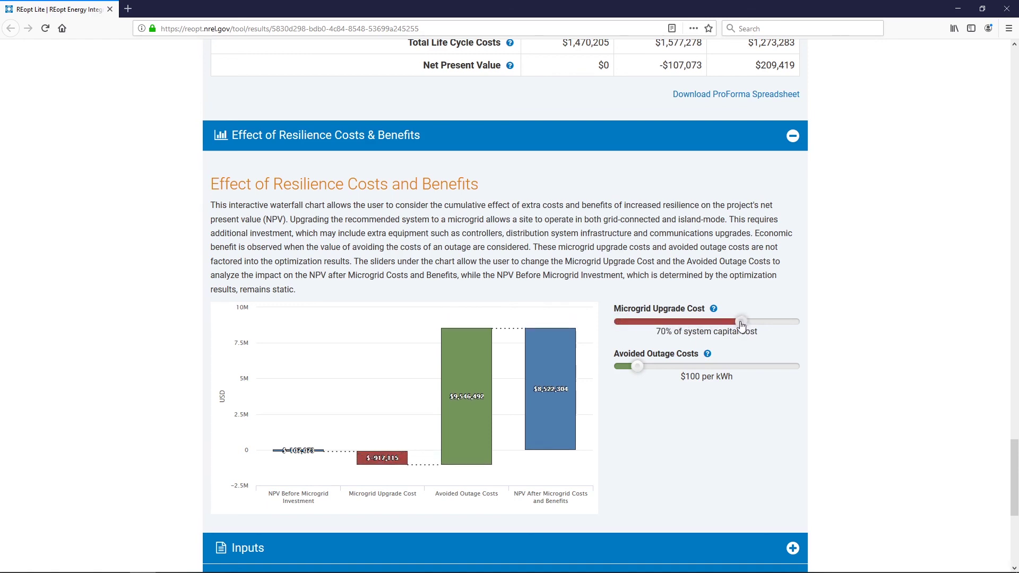
pyautogui.moveTo(746, 331); pyautogui.dragTo(638, 319)
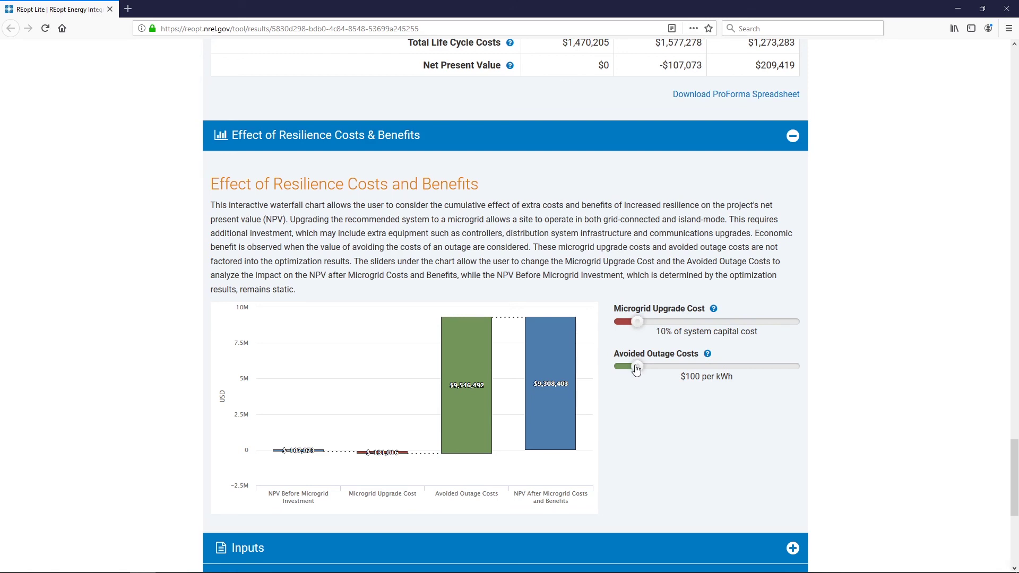
# Set Avoided Outage Costs to $32 per kWh, yielding roughly $2.8M NPV.
pyautogui.moveTo(636, 369); pyautogui.dragTo(679, 367)
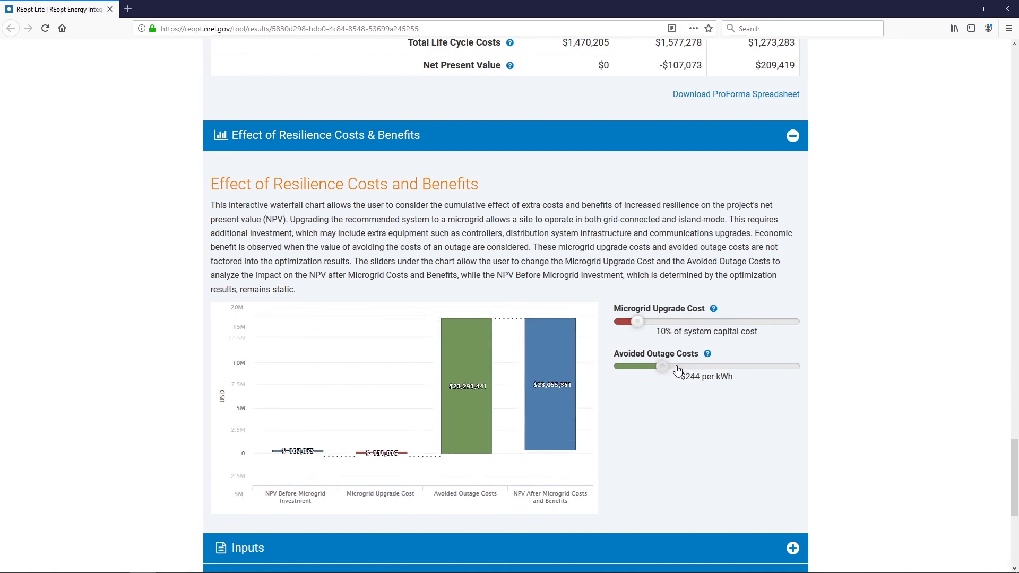
pyautogui.moveTo(673, 366); pyautogui.dragTo(623, 368)
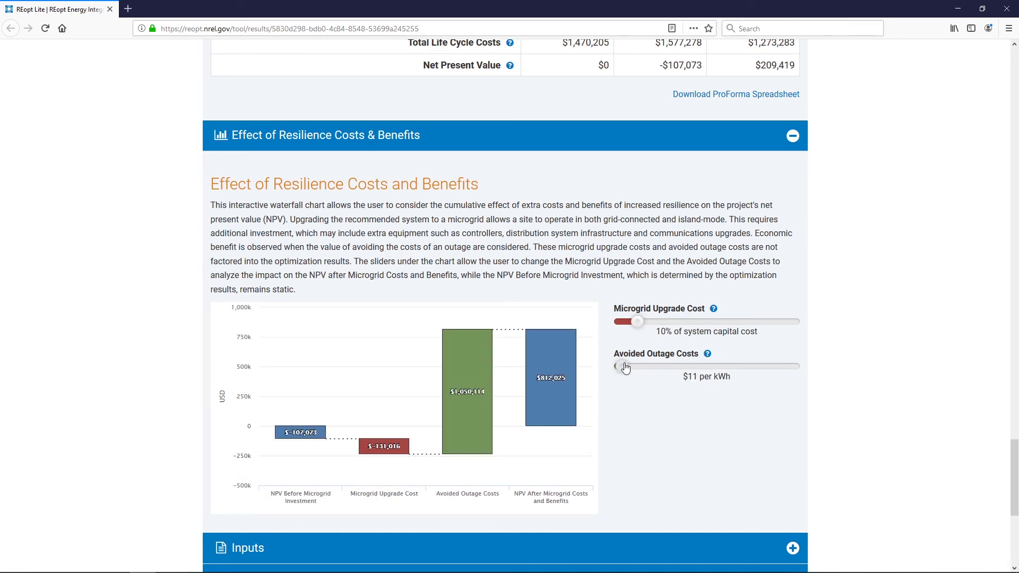
pyautogui.moveTo(623, 367); pyautogui.dragTo(627, 368)
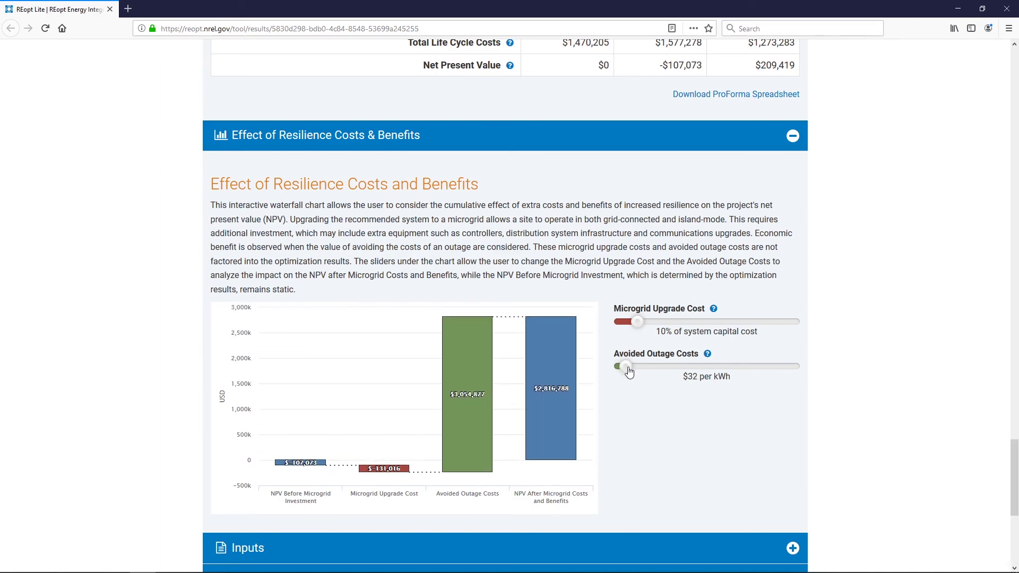